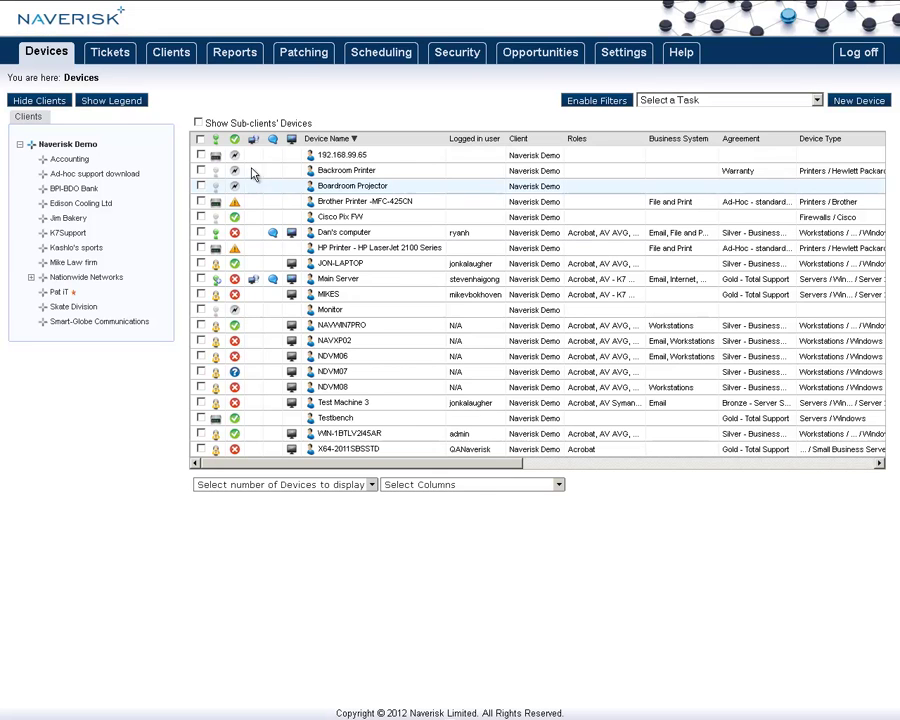
Open the patching overview for Naverisk Demo and review the patch category exceptions list without changing it
{"action": "left_click", "coordinate": [291, 61]}
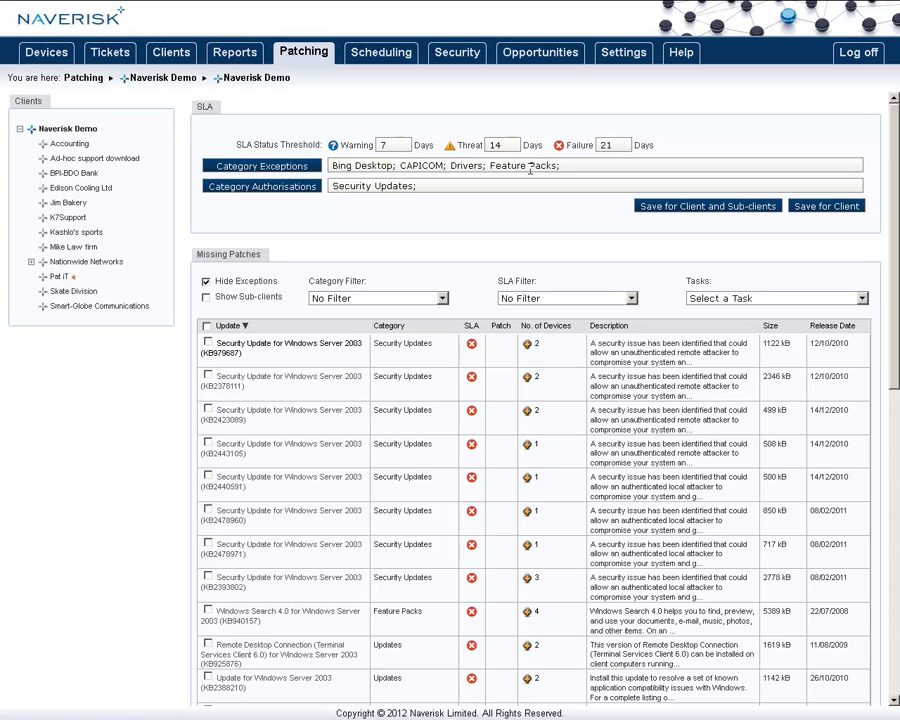
{"action": "left_click", "coordinate": [283, 166]}
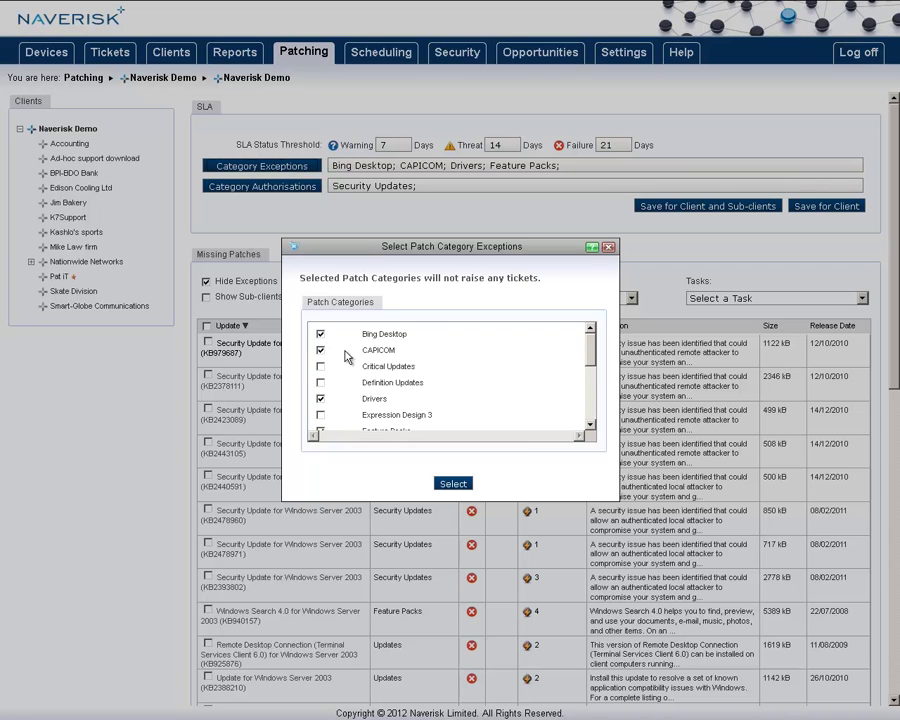
{"action": "scroll", "coordinate": [345, 357], "scroll_direction": "down", "scroll_amount": 5}
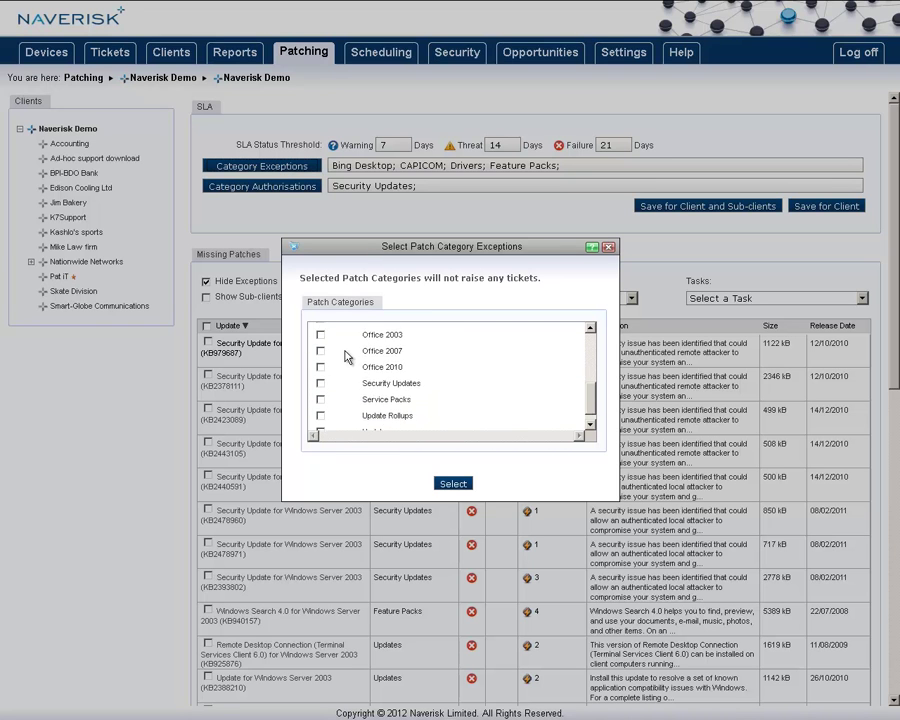
{"action": "scroll", "coordinate": [345, 357], "scroll_direction": "down", "scroll_amount": 1}
{"action": "left_click", "coordinate": [608, 247]}
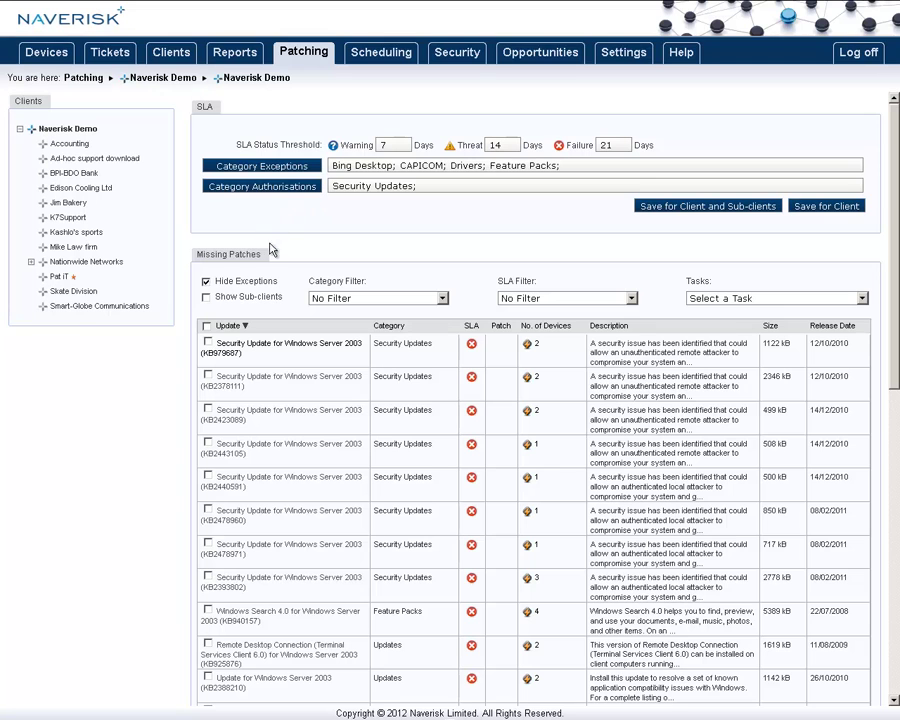
Read the Microsoft support article for missing update KB979687 and return to the missing patches
{"action": "left_click", "coordinate": [262, 347]}
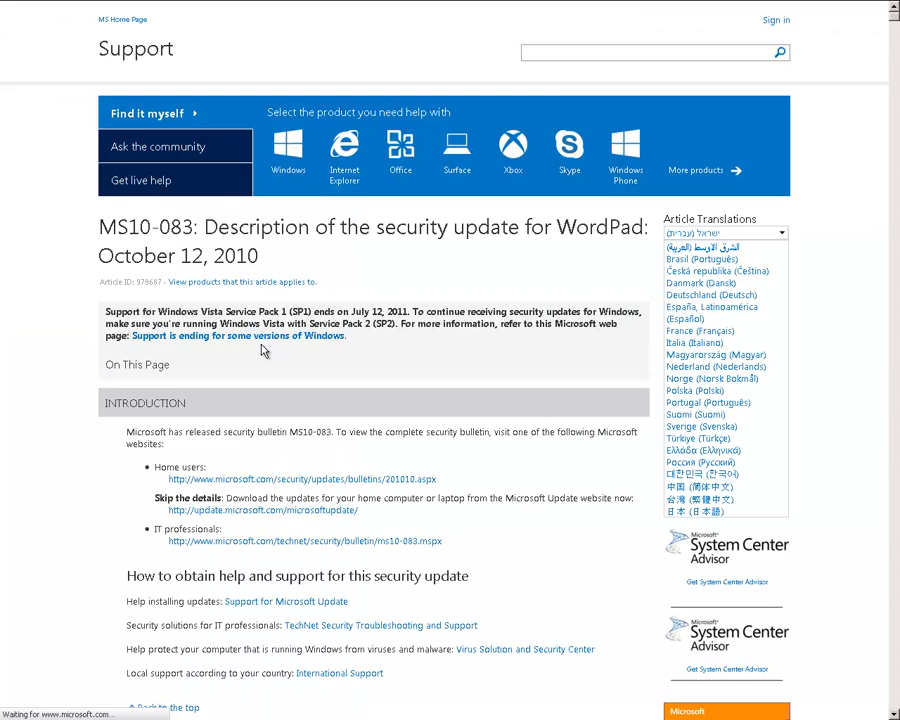
{"action": "scroll", "coordinate": [262, 350], "scroll_direction": "down", "scroll_amount": 4}
{"action": "scroll", "coordinate": [261, 344], "scroll_direction": "down", "scroll_amount": 5}
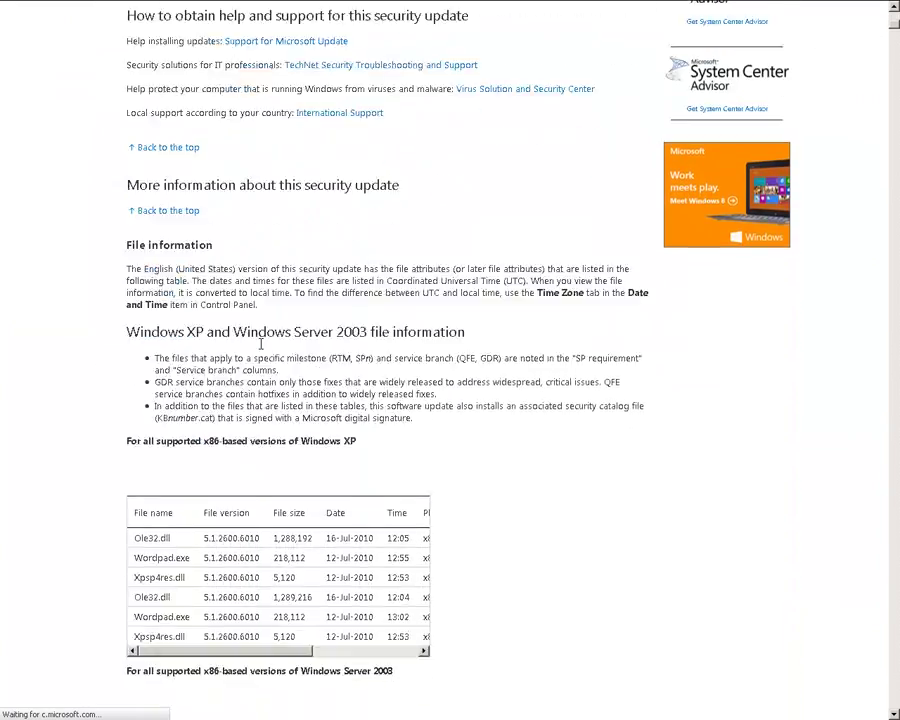
{"action": "key", "text": "alt+Left"}
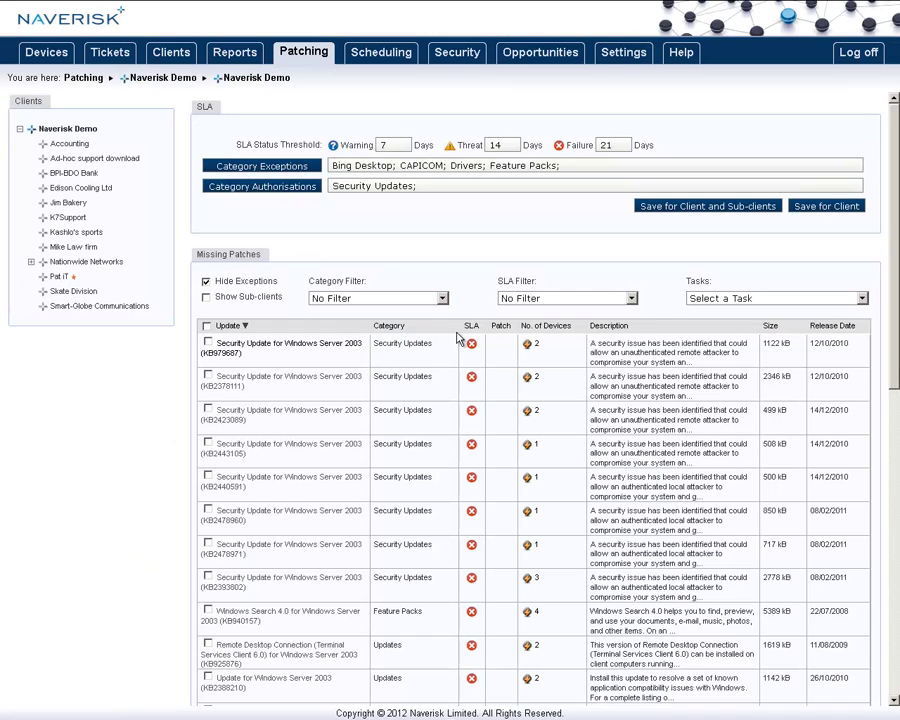
Check the SLA status of update KB979687, open its Manage Patch (Devices) window and close it
{"action": "mouse_move", "coordinate": [474, 350]}
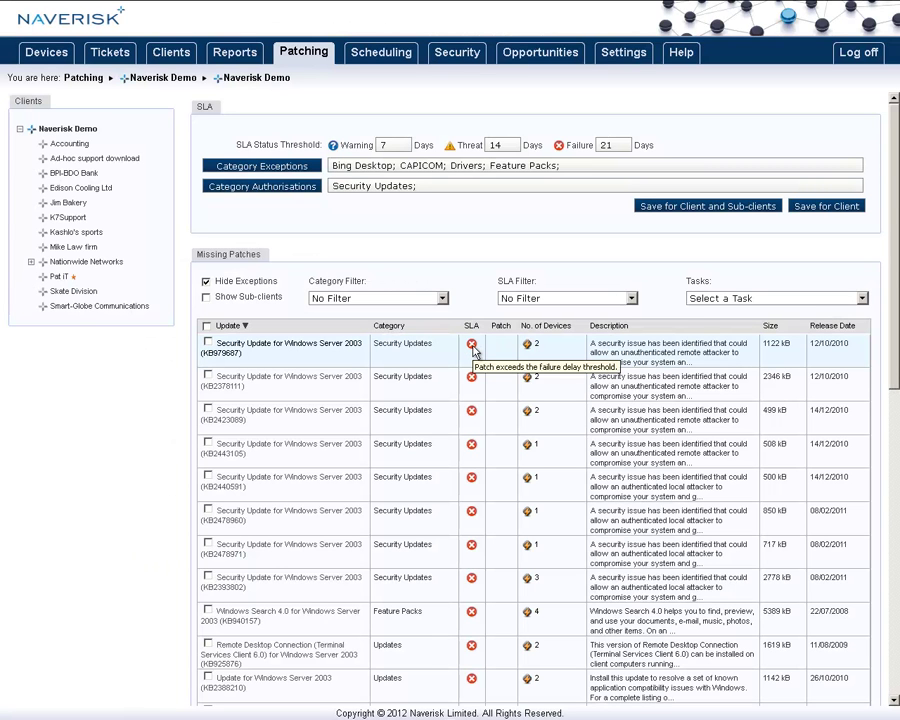
{"action": "left_click", "coordinate": [529, 345]}
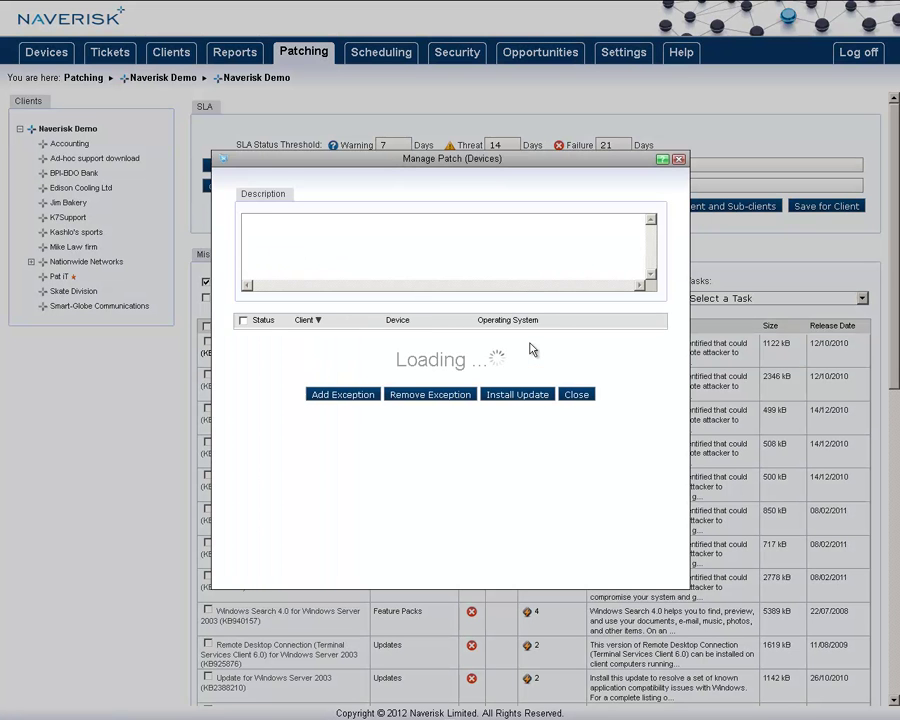
{"action": "left_click", "coordinate": [576, 388]}
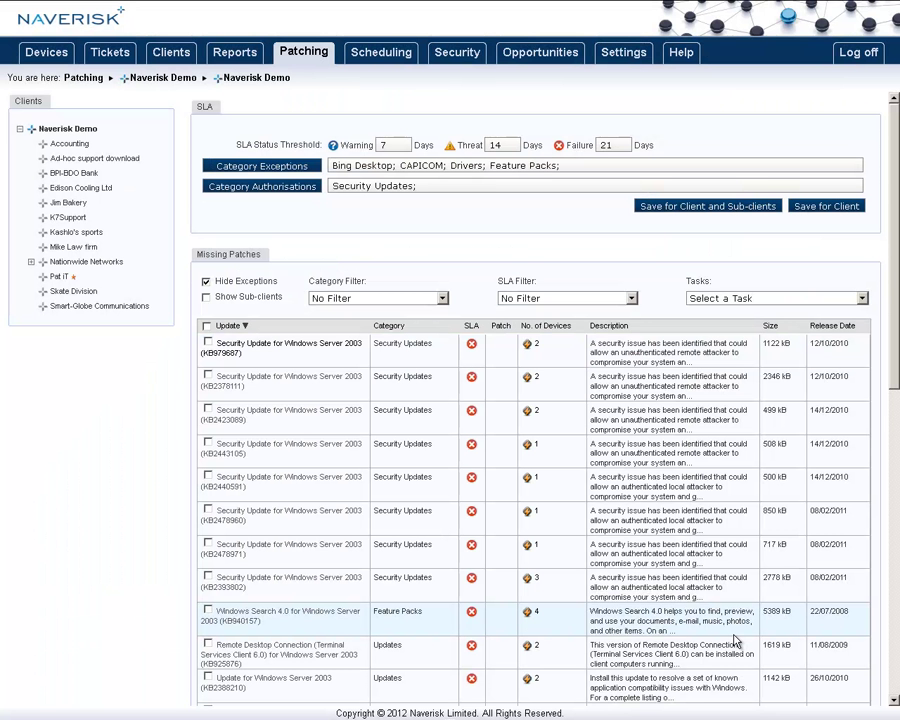
{"action": "left_click", "coordinate": [207, 343]}
{"action": "left_click", "coordinate": [208, 376]}
{"action": "left_click", "coordinate": [208, 410]}
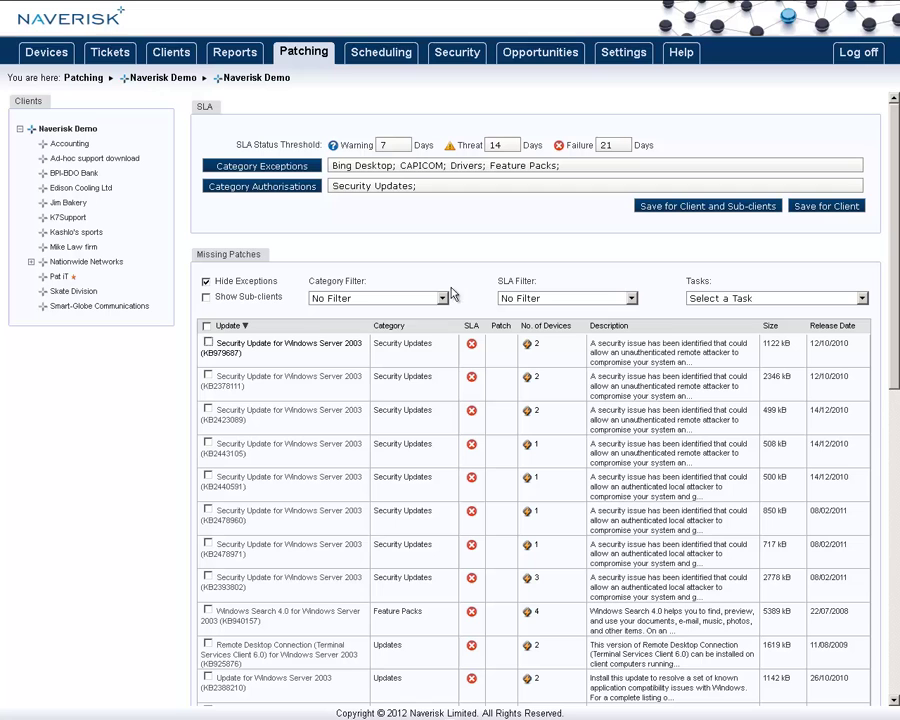
Filter the missing patches to Security Updates and authorise the first four, KB979687, KB2378111, KB2423089 and KB2443105
{"action": "left_click", "coordinate": [440, 300]}
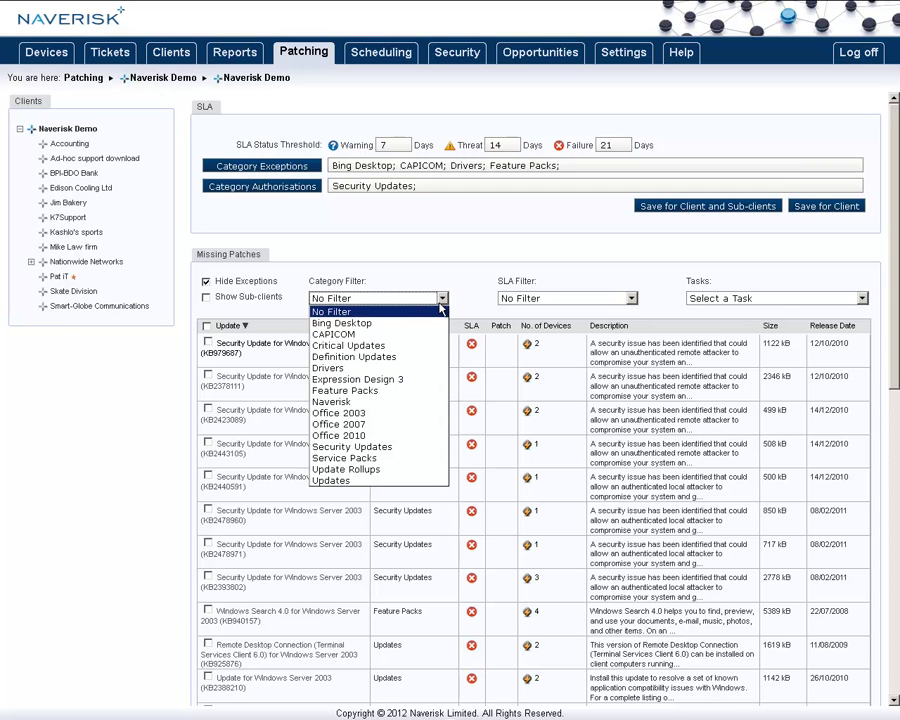
{"action": "left_click", "coordinate": [412, 452]}
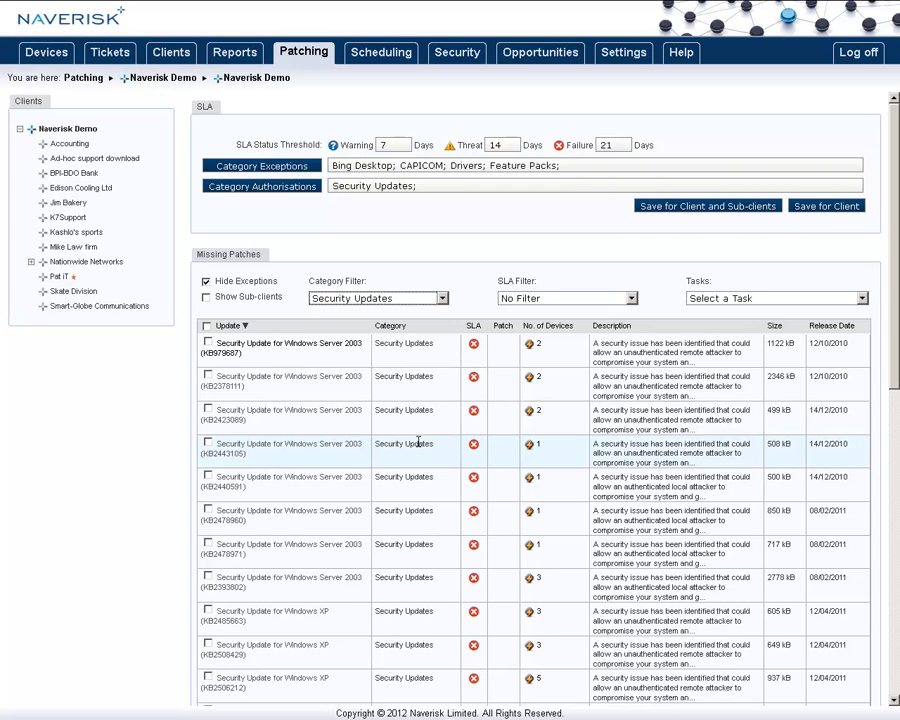
{"action": "left_click", "coordinate": [208, 342]}
{"action": "left_click", "coordinate": [208, 376]}
{"action": "left_click", "coordinate": [208, 409]}
{"action": "left_click", "coordinate": [208, 443]}
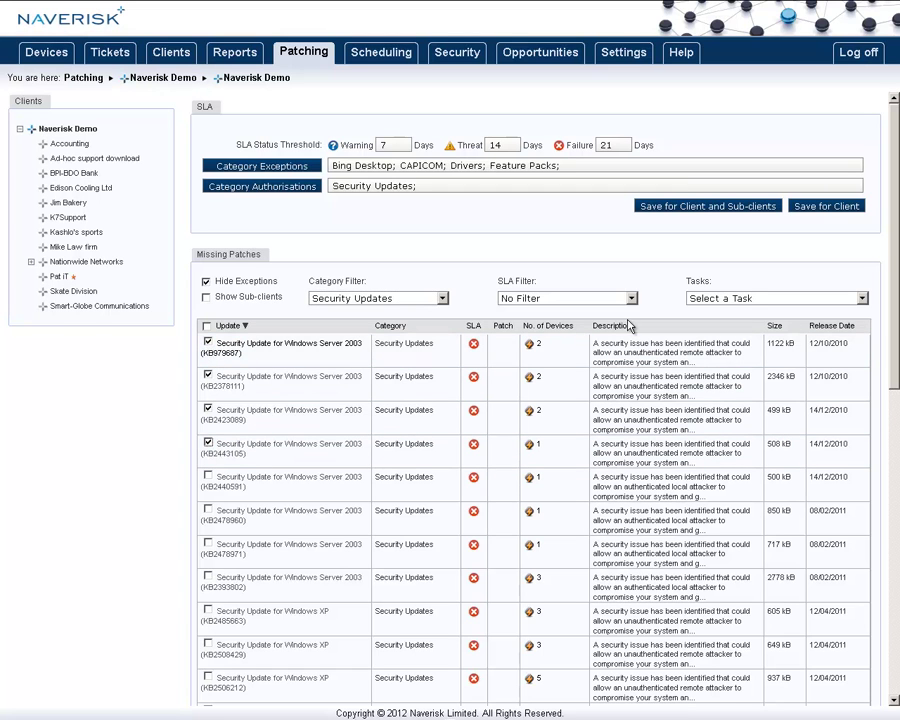
{"action": "left_click", "coordinate": [747, 302]}
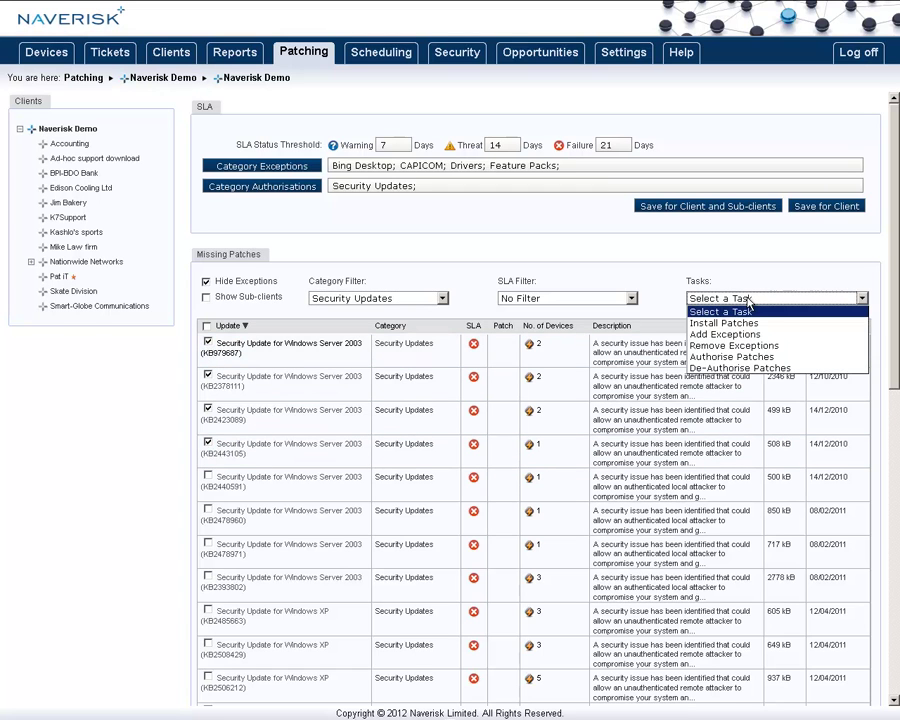
{"action": "left_click", "coordinate": [714, 357]}
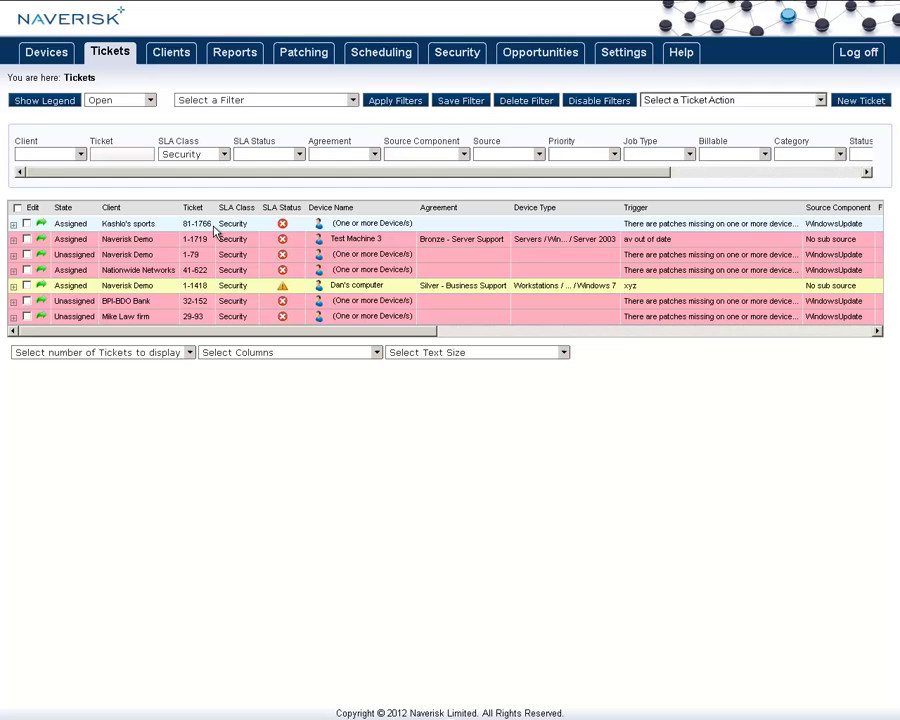
Expand the Kashlo's sports security ticket, start a sales ticket from it with Send Email enabled, and cancel it
{"action": "left_click", "coordinate": [13, 224]}
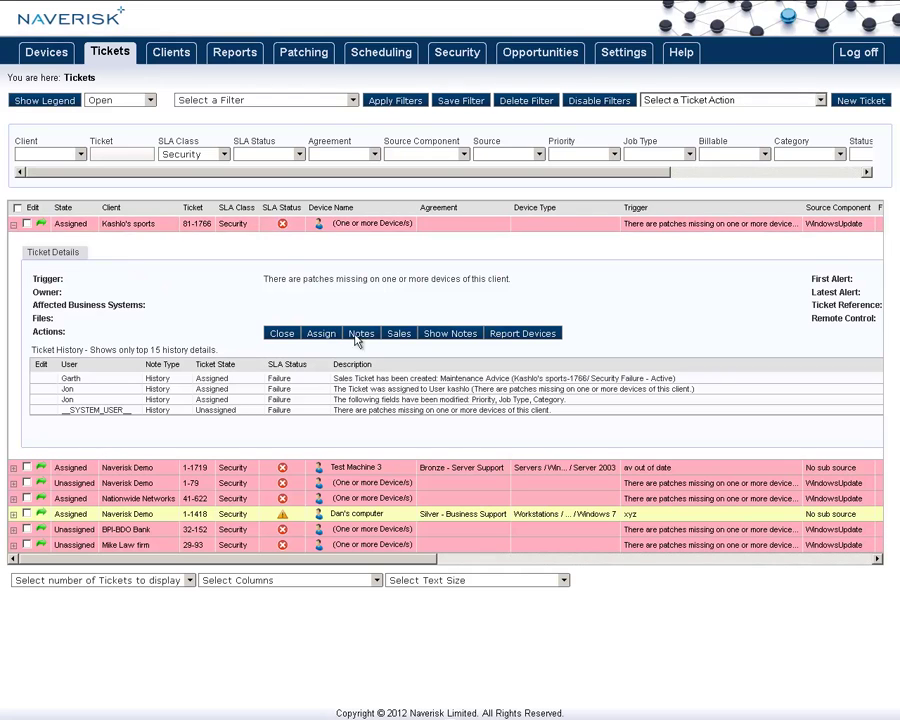
{"action": "left_click", "coordinate": [396, 336]}
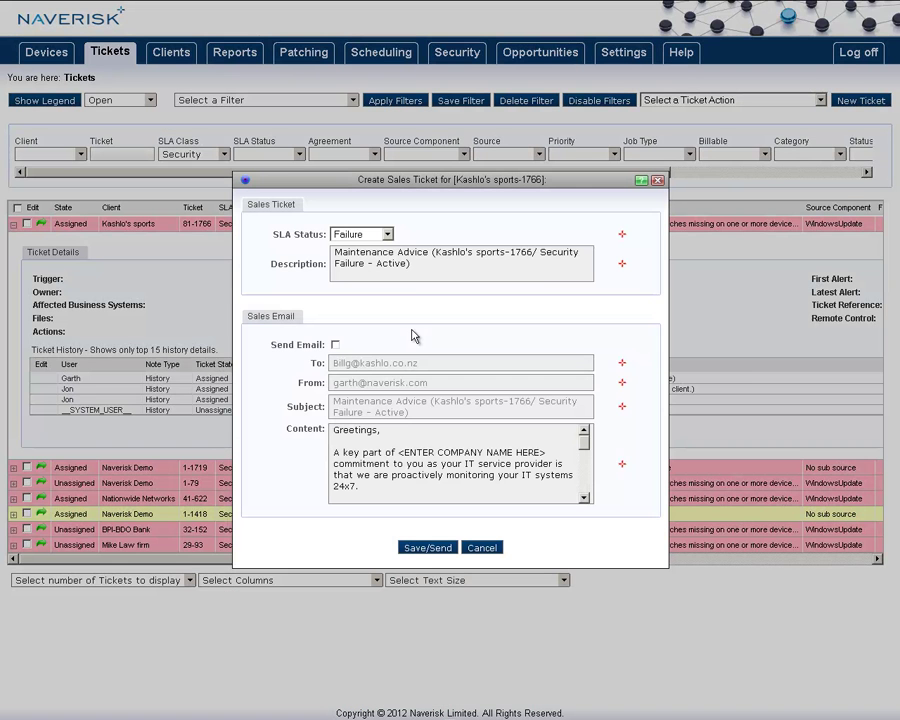
{"action": "left_click", "coordinate": [336, 345]}
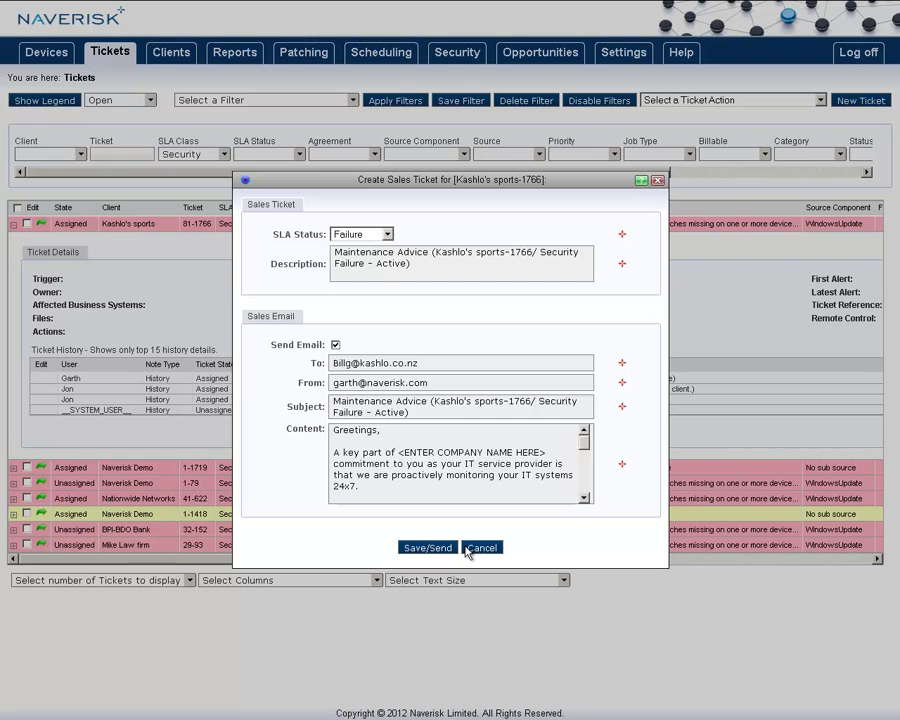
{"action": "left_click", "coordinate": [467, 550]}
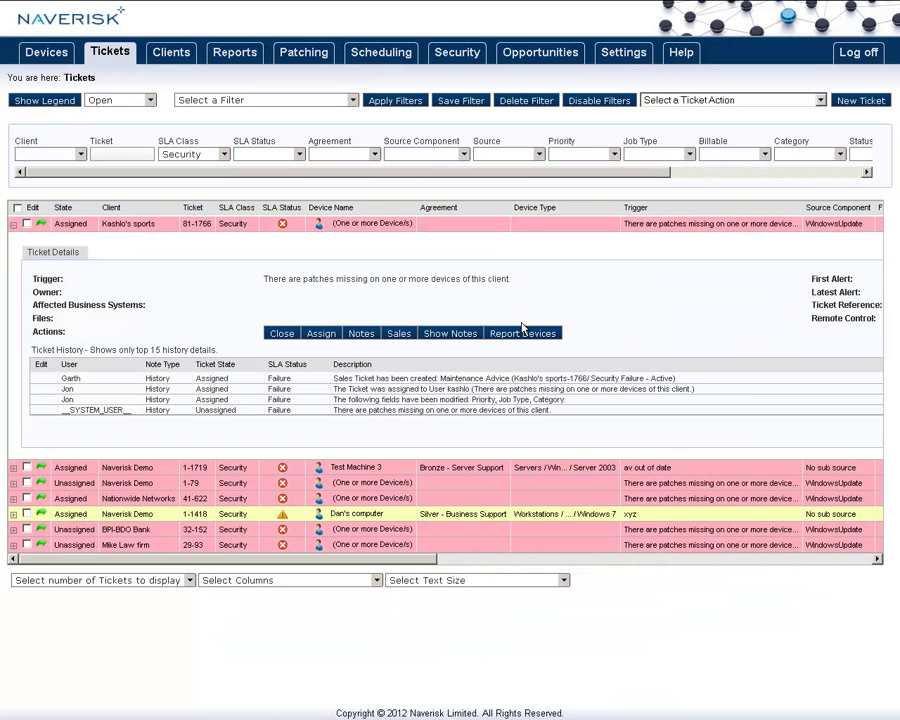
Expand the Kashlo's sports opportunity, try assigning it to (Self), and request its device report
{"action": "left_click", "coordinate": [540, 60]}
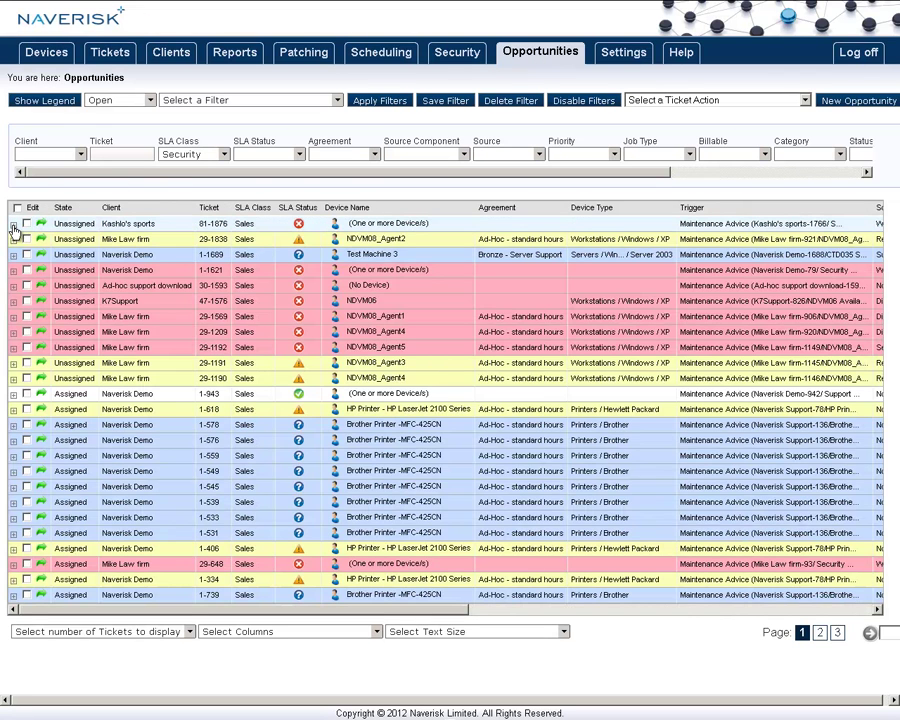
{"action": "left_click", "coordinate": [13, 225]}
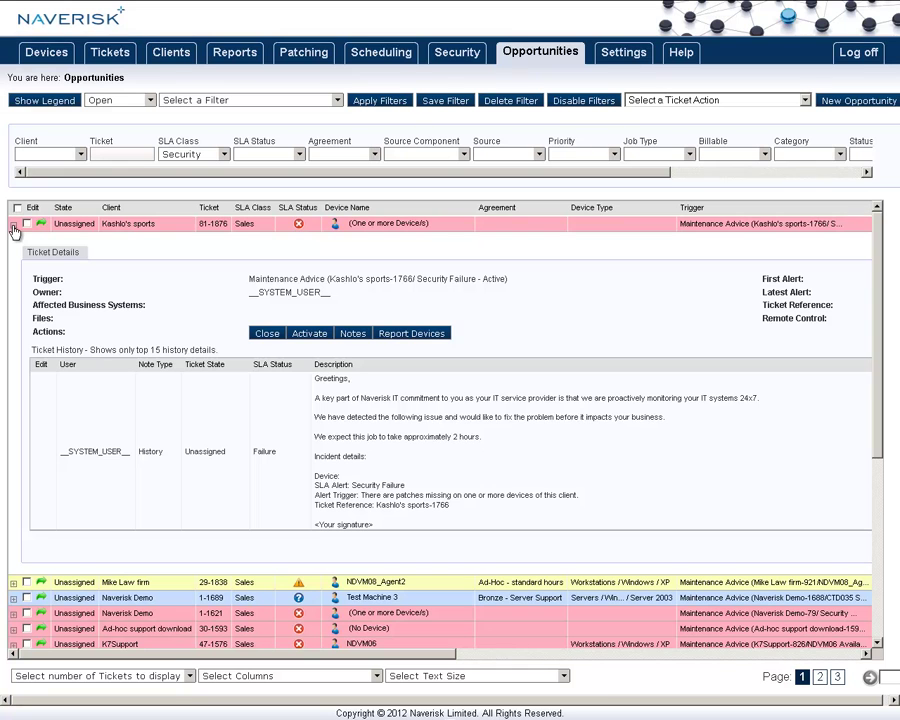
{"action": "left_click", "coordinate": [289, 335]}
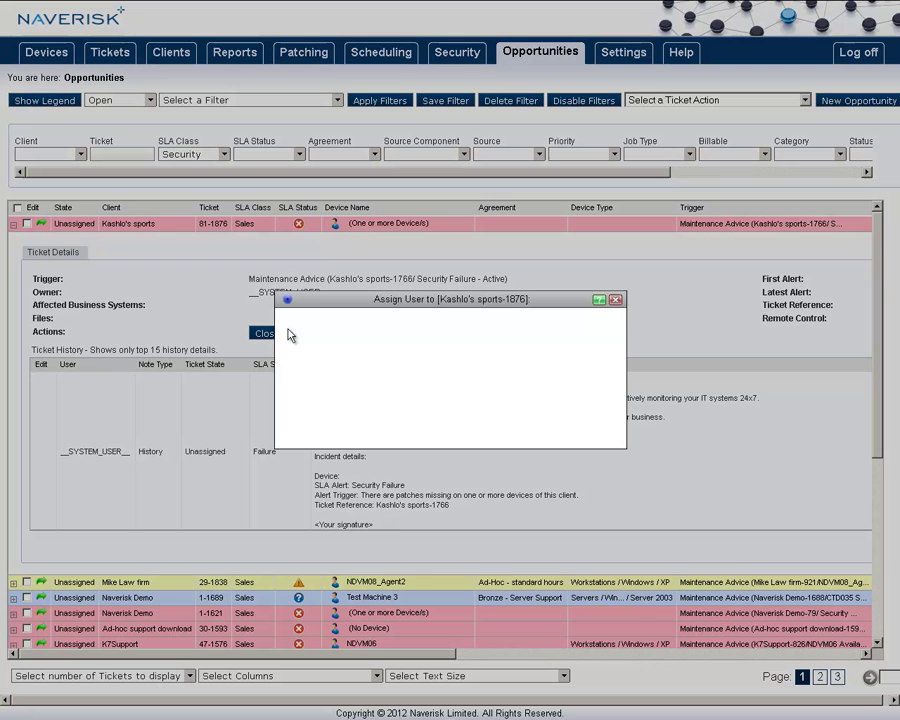
{"action": "left_click", "coordinate": [350, 340]}
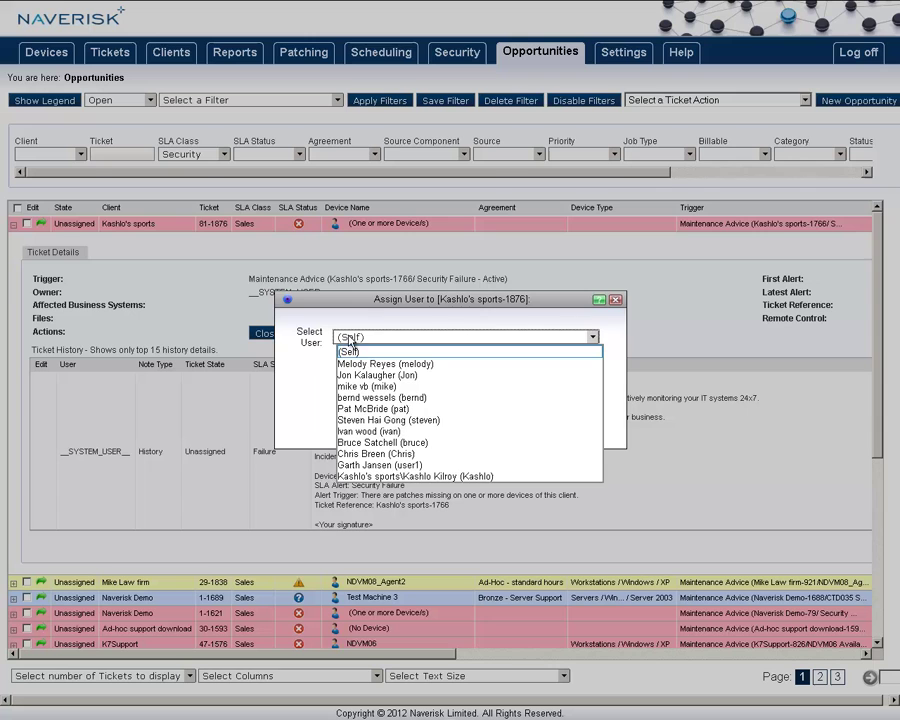
{"action": "left_click", "coordinate": [365, 354]}
{"action": "left_click", "coordinate": [467, 430]}
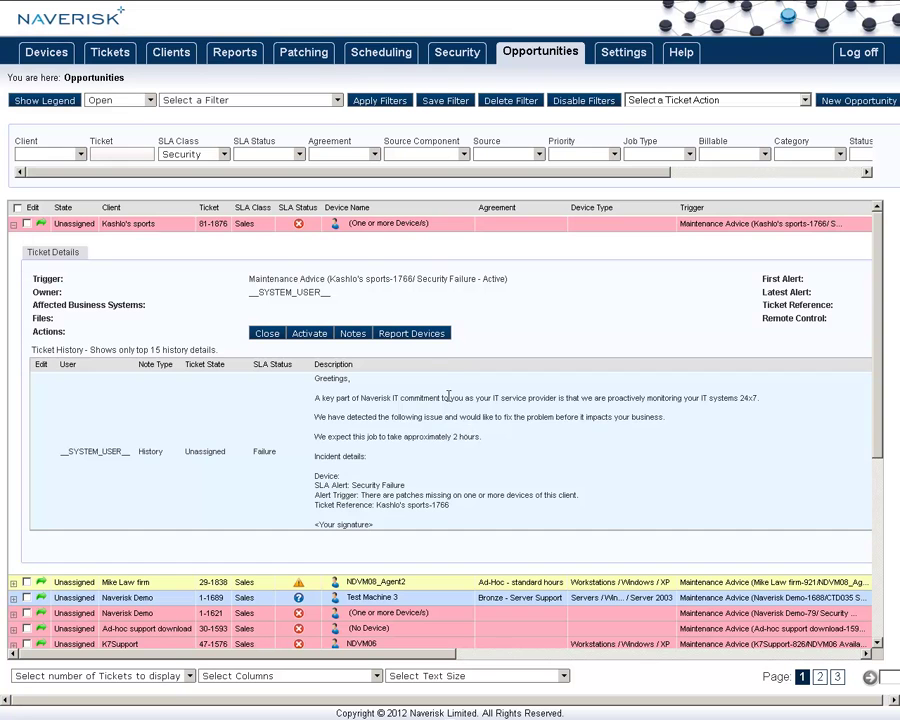
{"action": "left_click", "coordinate": [411, 336]}
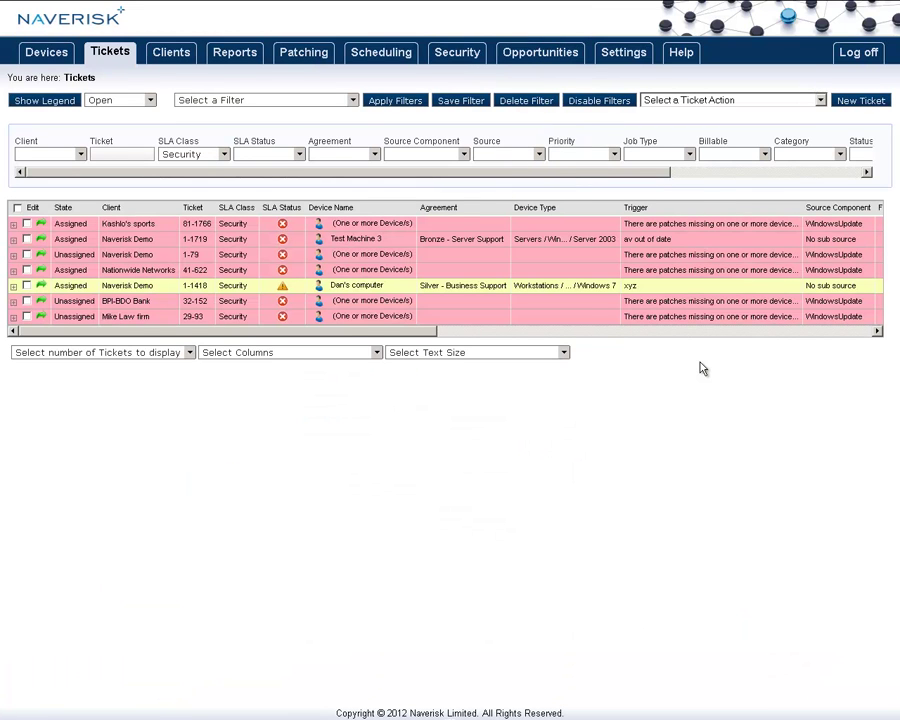
Select the first five missing patches of the Kashlo's sports client, KB925876 through KB2492386, for installation
{"action": "left_click", "coordinate": [304, 55]}
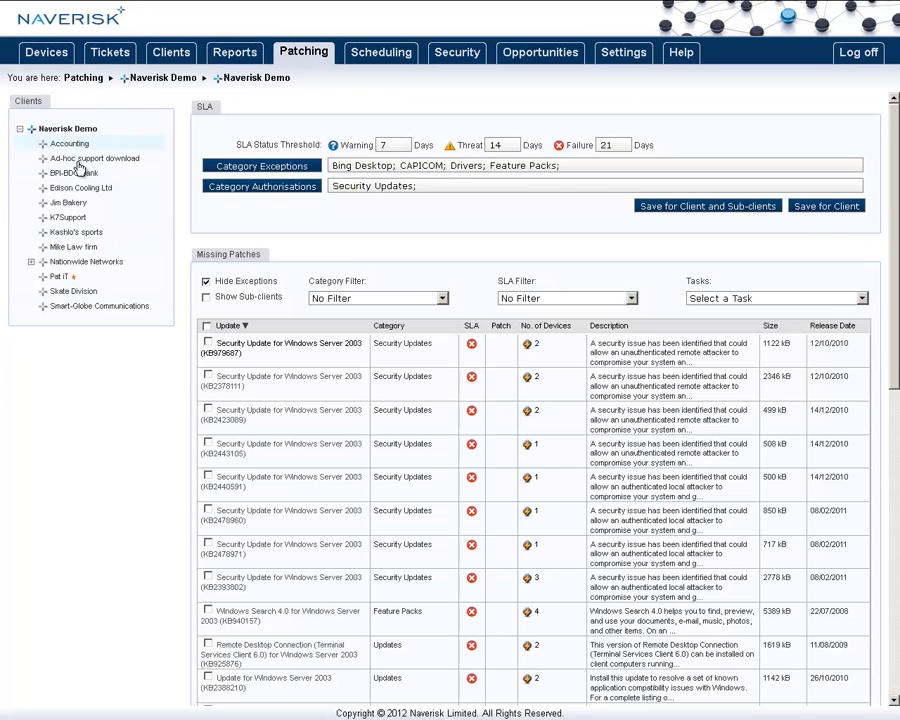
{"action": "left_click", "coordinate": [76, 232]}
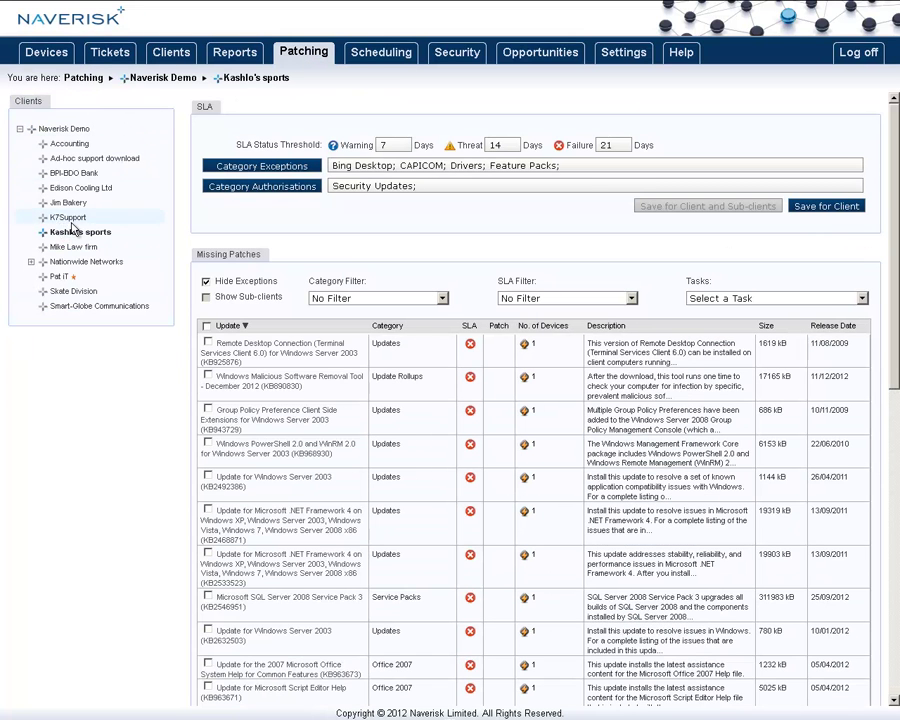
{"action": "scroll", "coordinate": [207, 307], "scroll_direction": "down", "scroll_amount": 2}
{"action": "left_click", "coordinate": [207, 274]}
{"action": "left_click", "coordinate": [208, 308]}
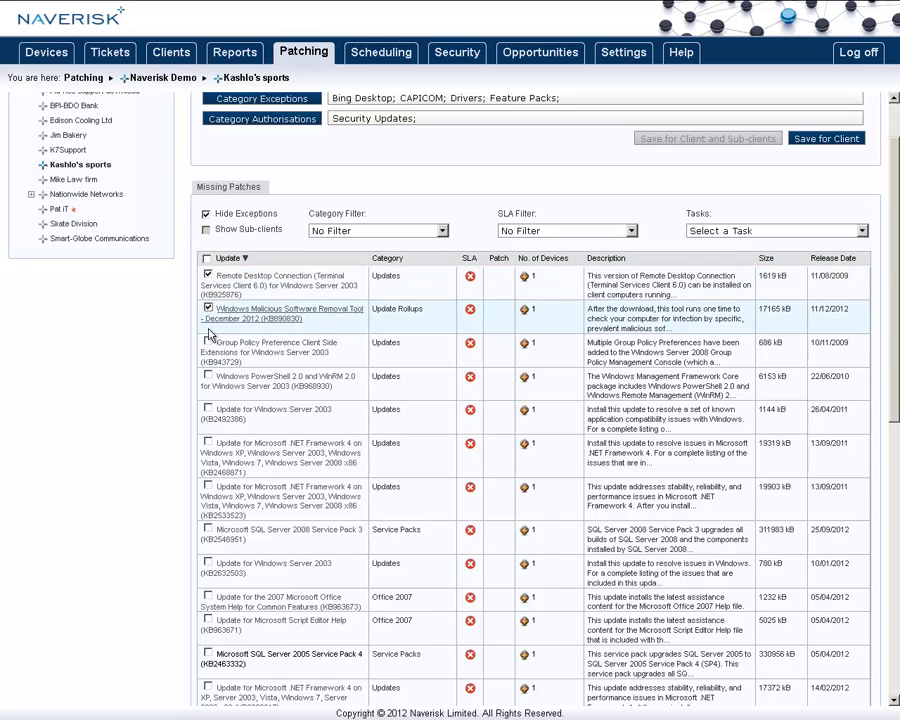
{"action": "left_click", "coordinate": [207, 342]}
{"action": "left_click", "coordinate": [207, 376]}
{"action": "left_click", "coordinate": [207, 409]}
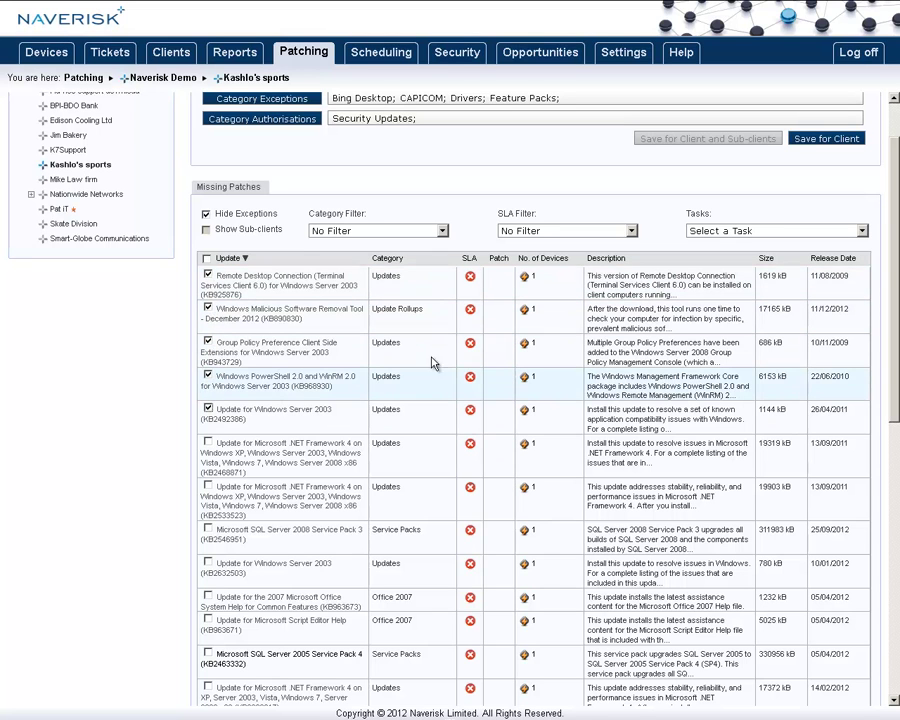
{"action": "left_click", "coordinate": [736, 231]}
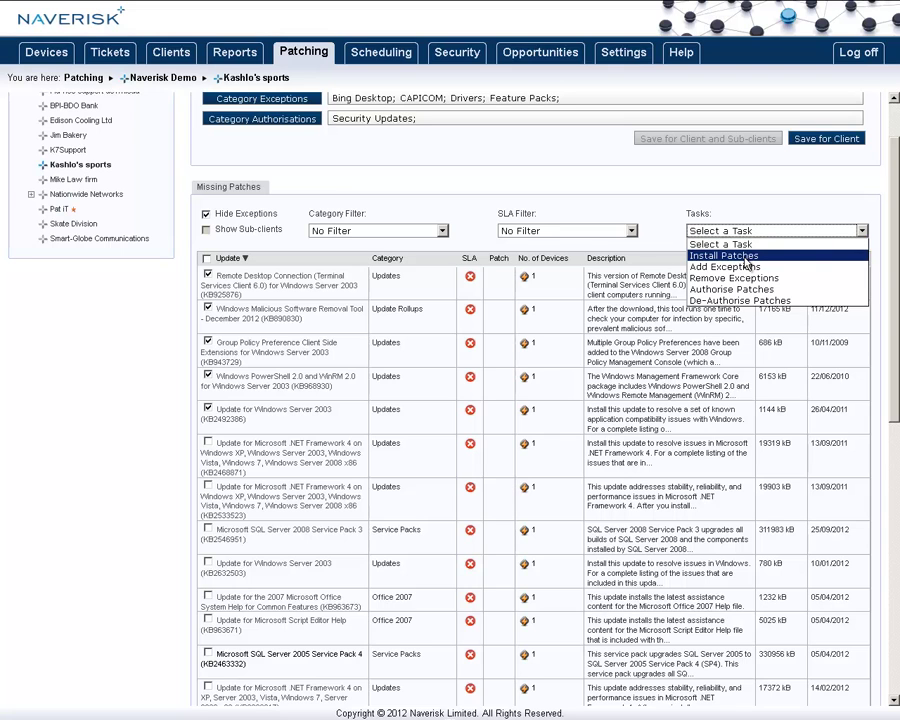